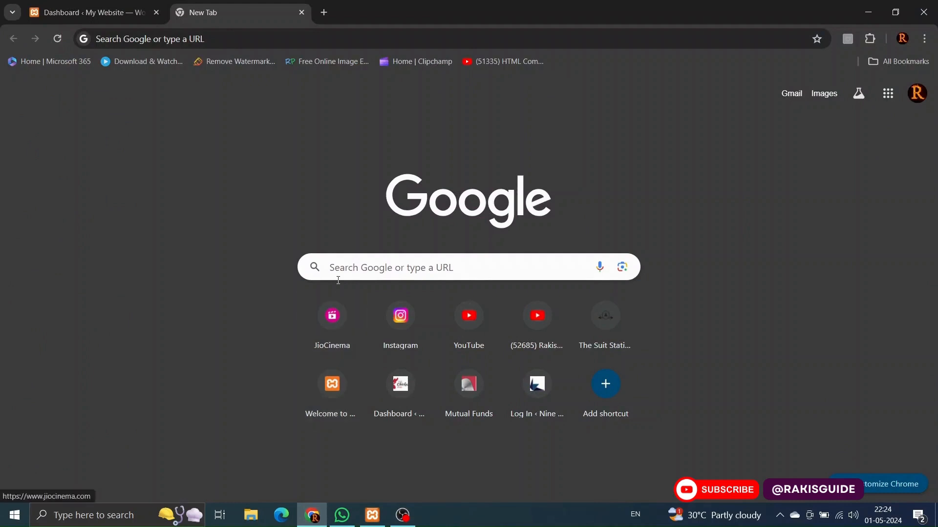
# Search Google for "phlox theme" and open the official Phlox WordPress theme site from the results.
pyautogui.click(347, 270)
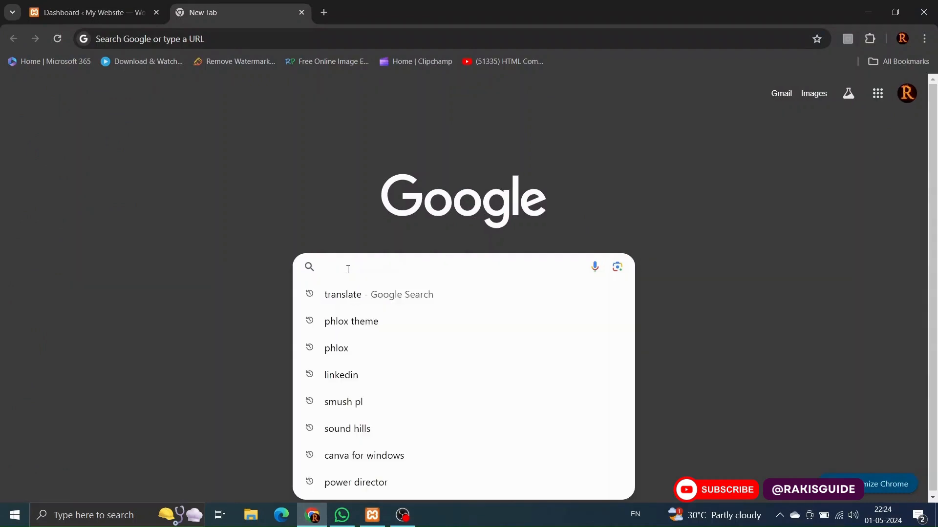
pyautogui.write('ph')
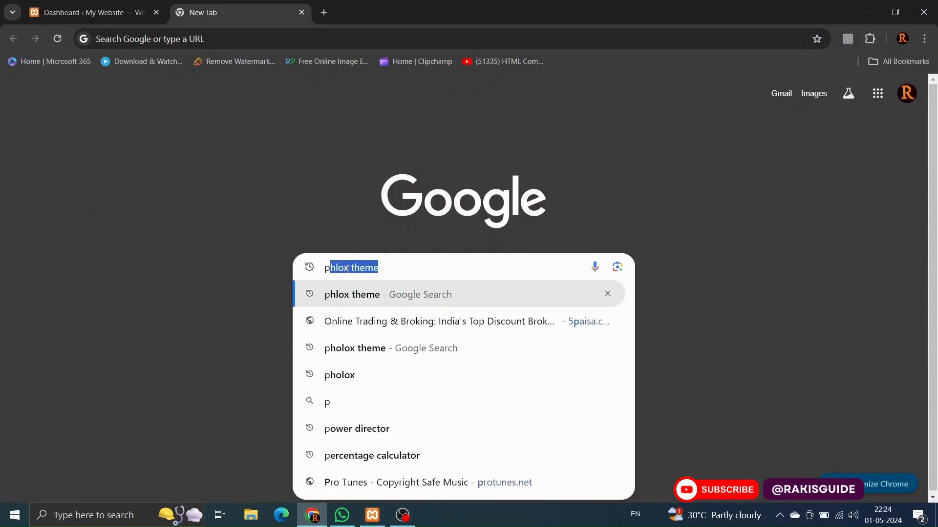
pyautogui.write('l')
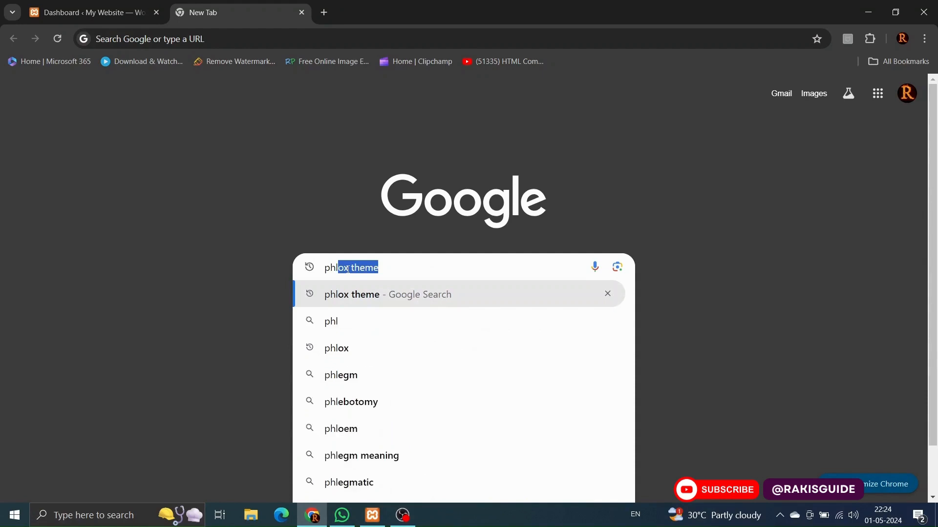
pyautogui.write('ox t')
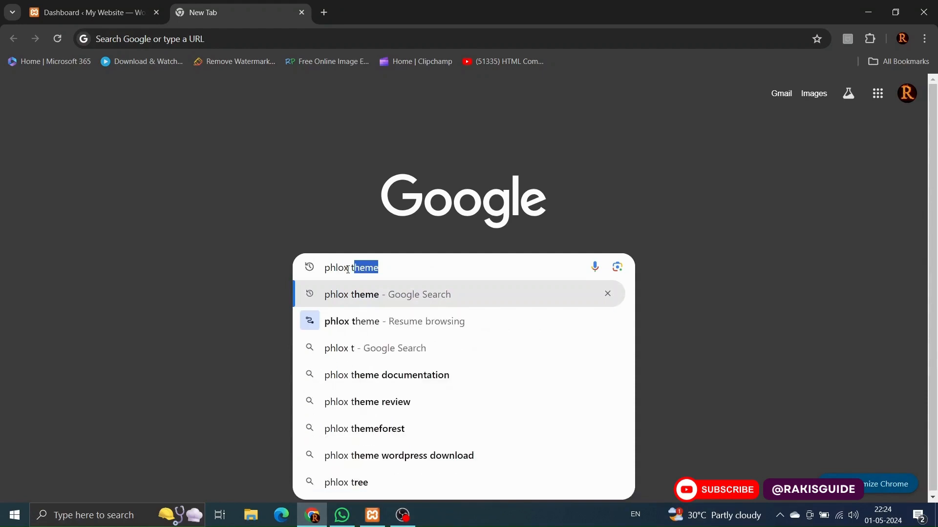
pyautogui.write('heme')
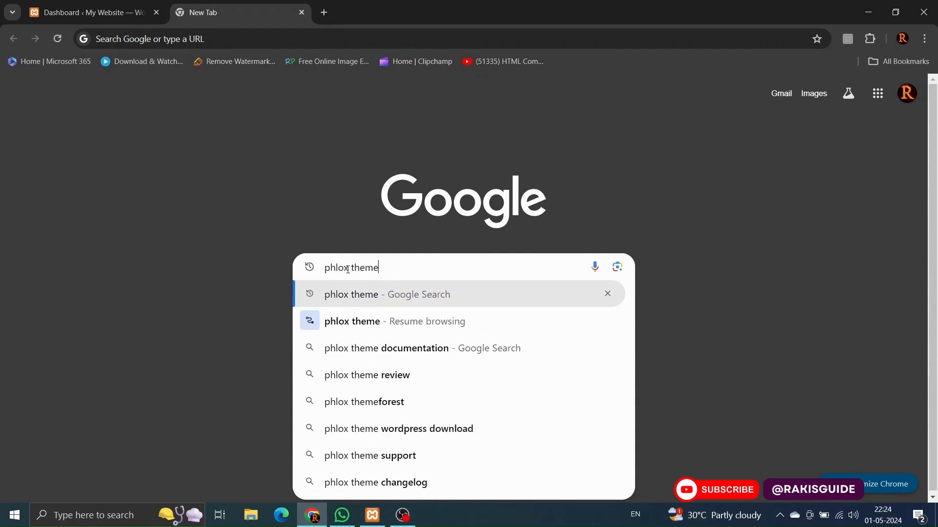
pyautogui.press('Return')
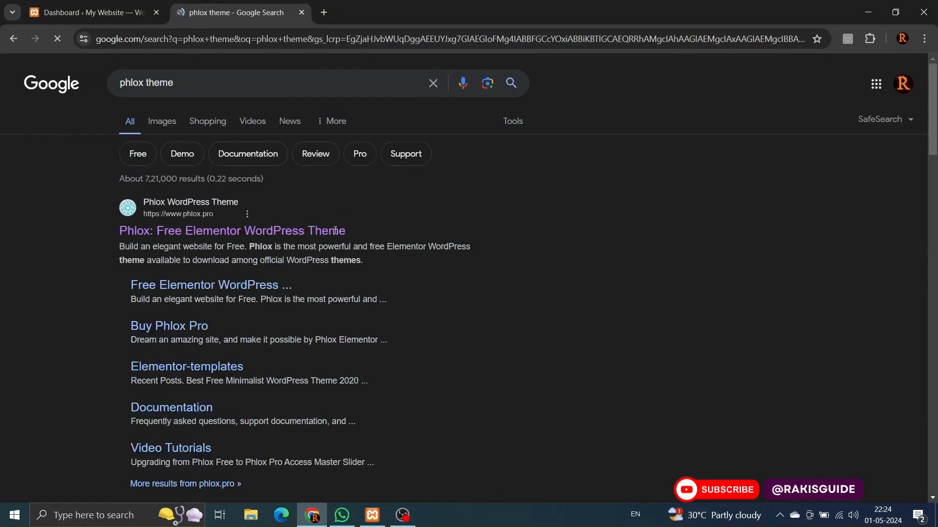
pyautogui.moveTo(364, 235); pyautogui.dragTo(97, 239)
pyautogui.click(96, 234)
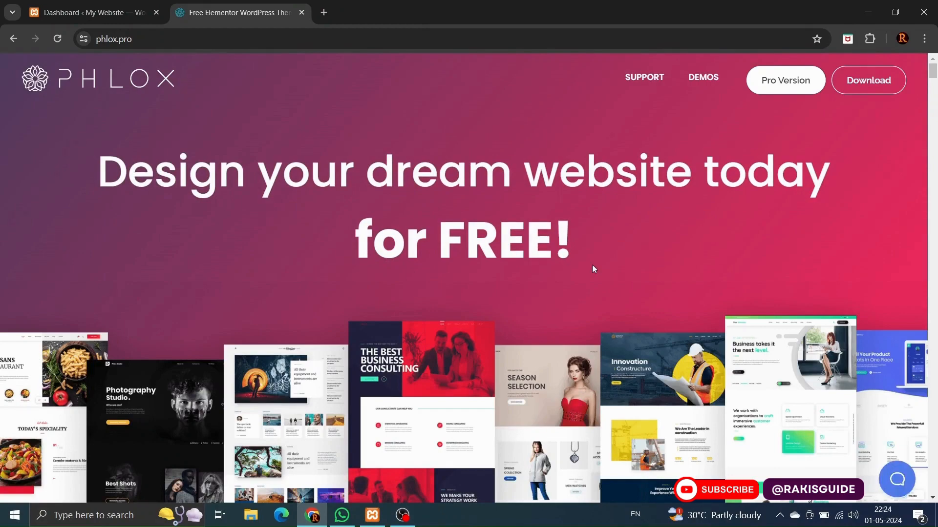
# Examine the website templates in the Phlox site's demos section, including their Free and Pro labels.
pyautogui.scroll(-2, 594, 269)
pyautogui.scroll(2, 594, 269)
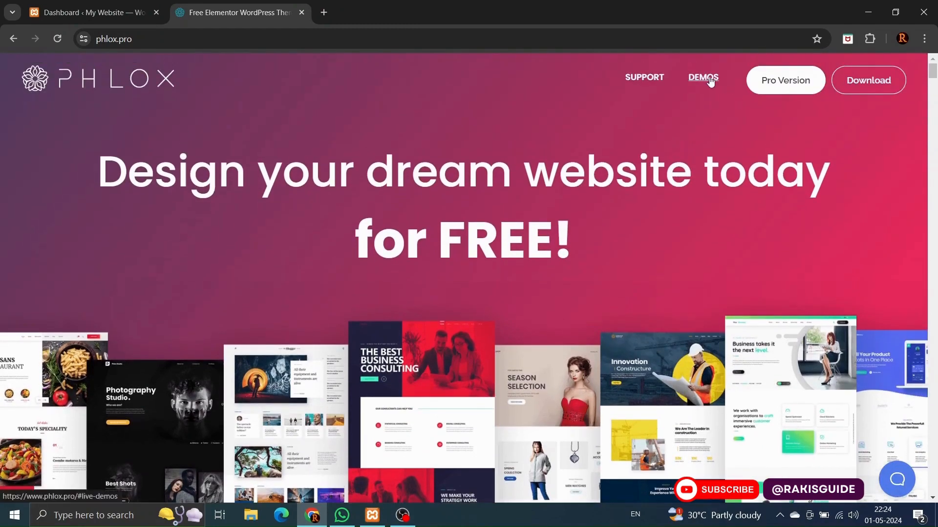
pyautogui.click(709, 80)
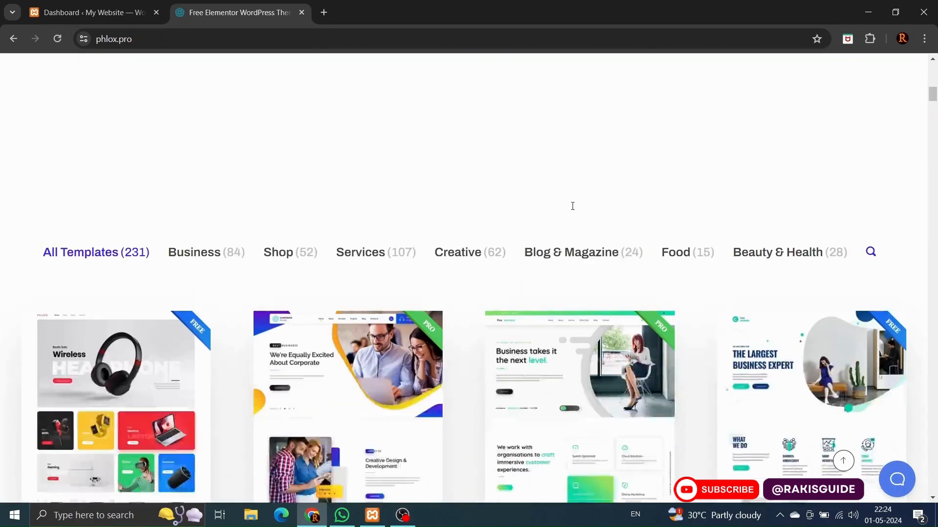
pyautogui.scroll(-1, 497, 208)
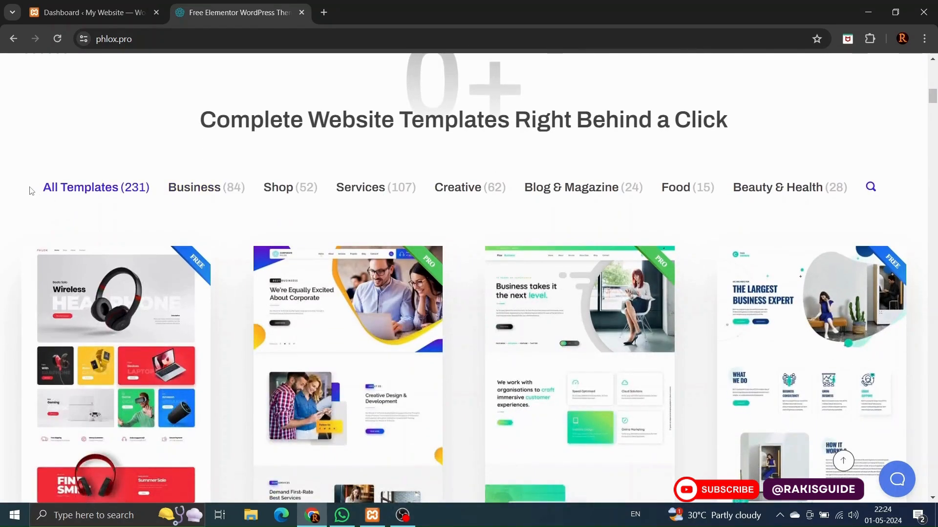
pyautogui.moveTo(30, 191); pyautogui.dragTo(145, 196)
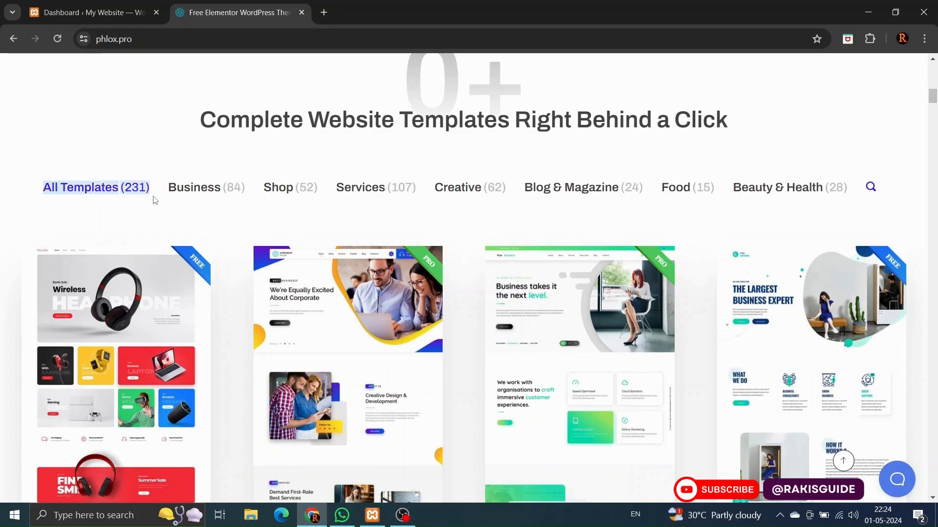
pyautogui.click(154, 198)
pyautogui.scroll(-2, 166, 209)
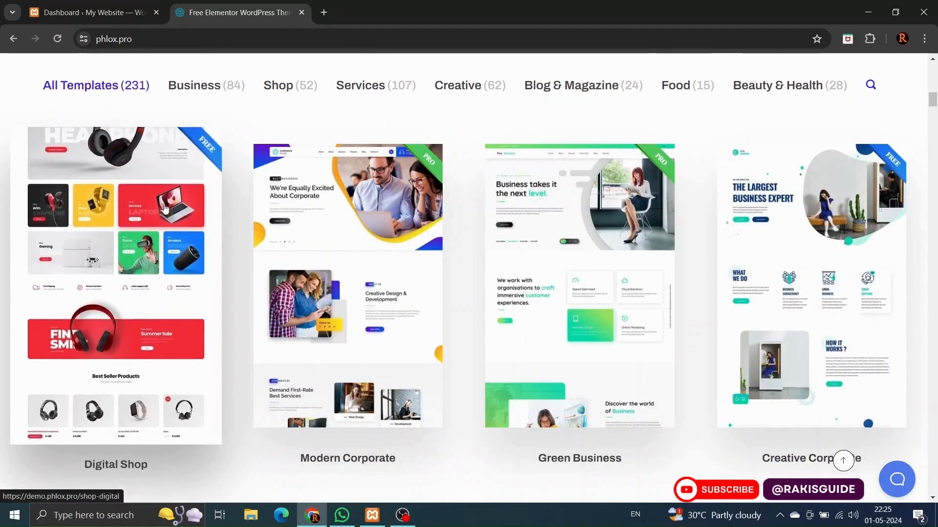
pyautogui.moveTo(405, 108)
pyautogui.mouseDown()
pyautogui.moveTo(416, 156)
pyautogui.moveTo(416, 106)
pyautogui.mouseUp()
pyautogui.click(417, 119)
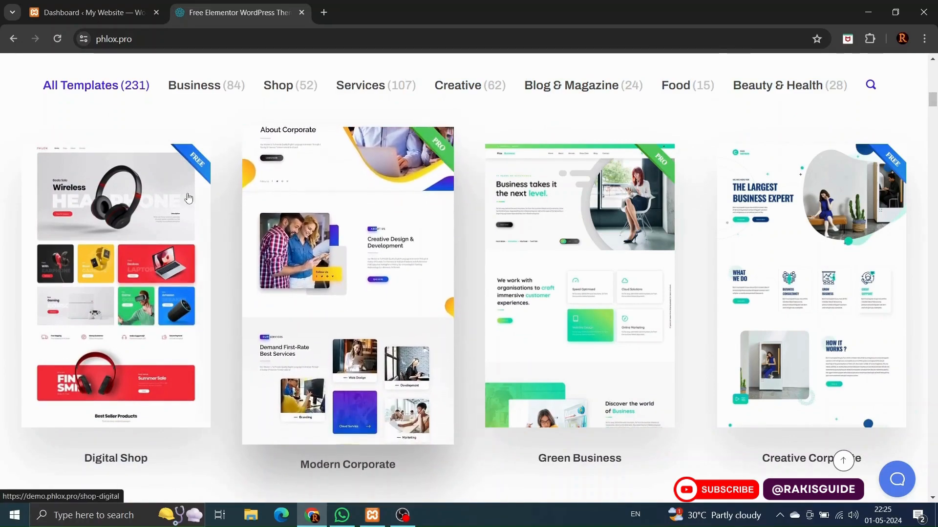
pyautogui.scroll(-1, 218, 232)
pyautogui.scroll(-5, 218, 232)
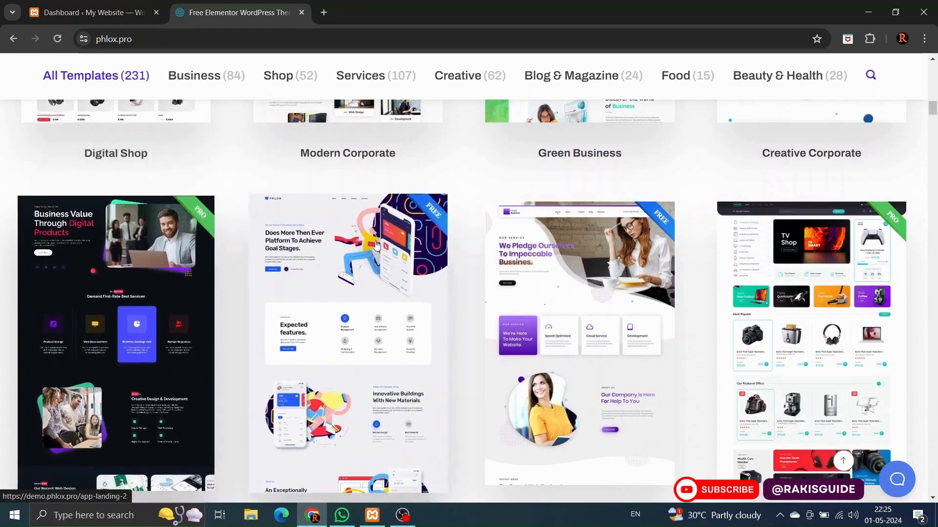
pyautogui.scroll(20, 634, 204)
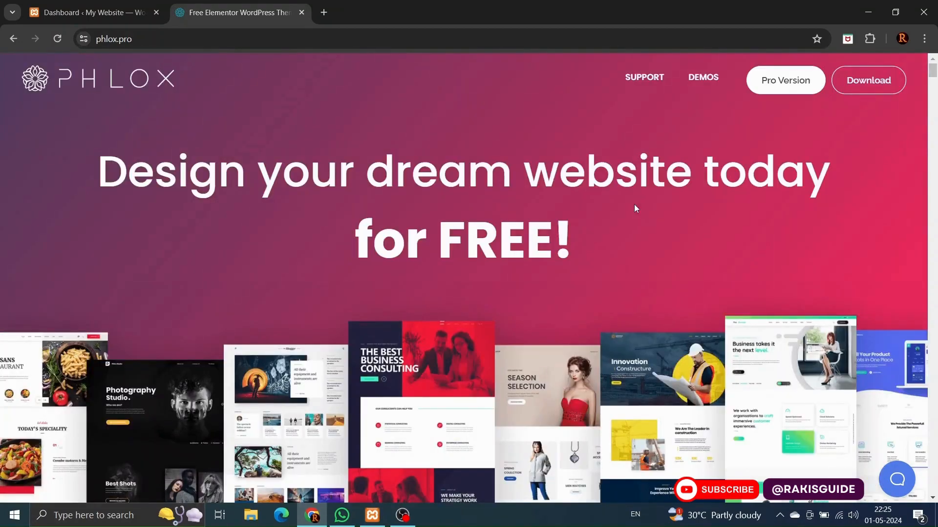
# Download the free Phlox theme package and show the downloaded zip file in its folder.
pyautogui.click(867, 83)
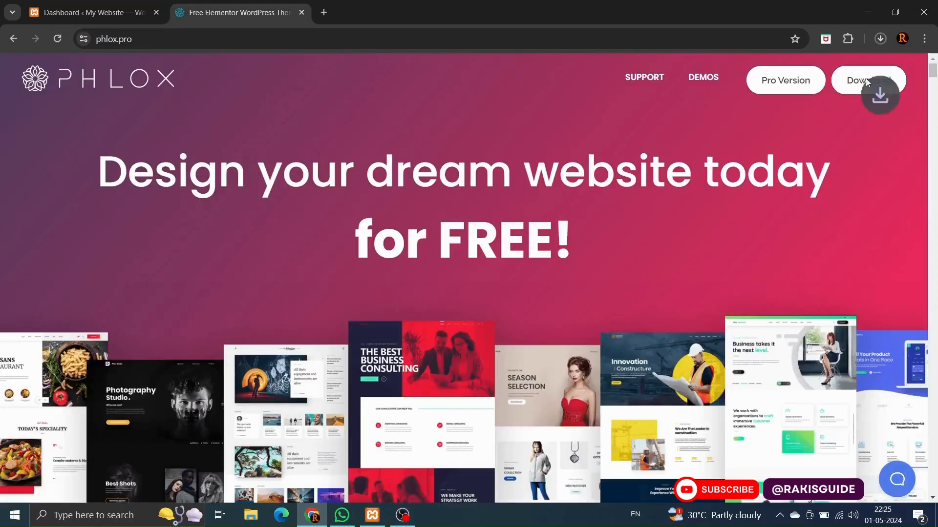
pyautogui.click(880, 39)
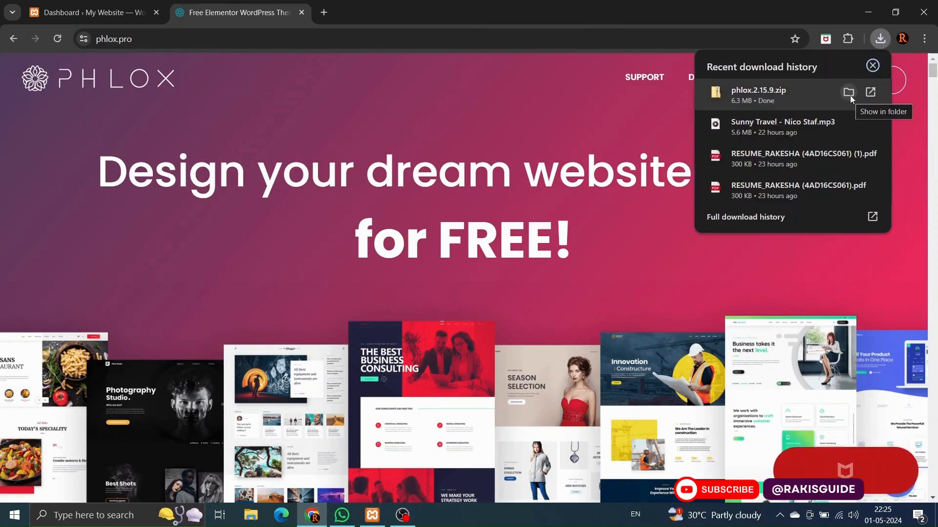
pyautogui.click(850, 96)
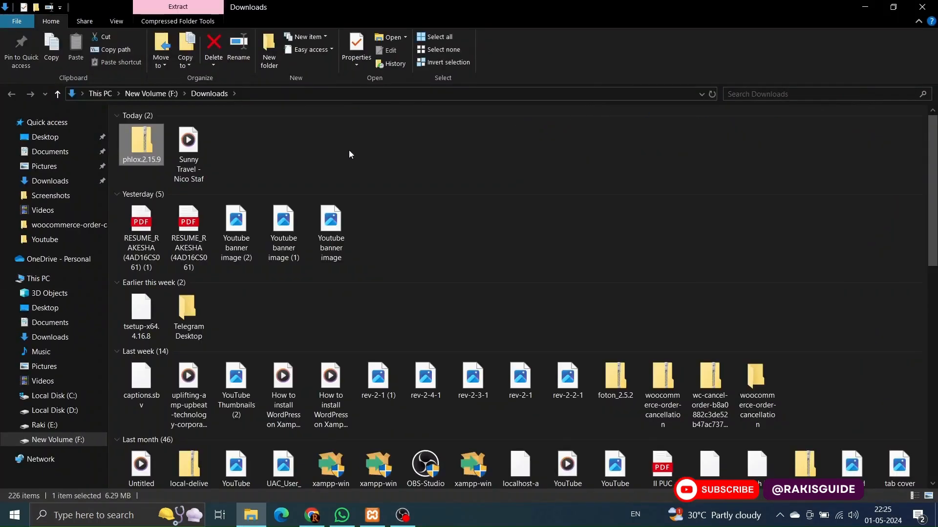
pyautogui.click(277, 164)
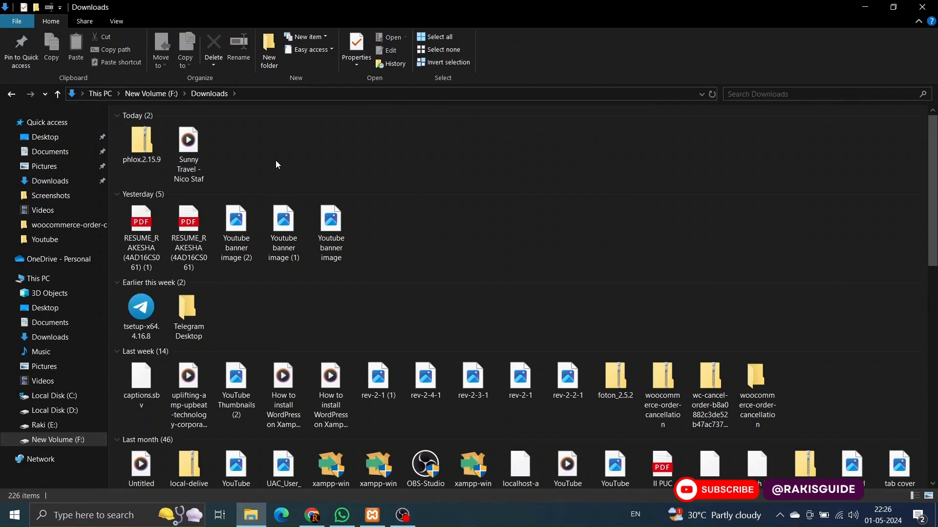
# Return to the WordPress dashboard in the browser and open the upload form for adding a new theme.
pyautogui.click(313, 514)
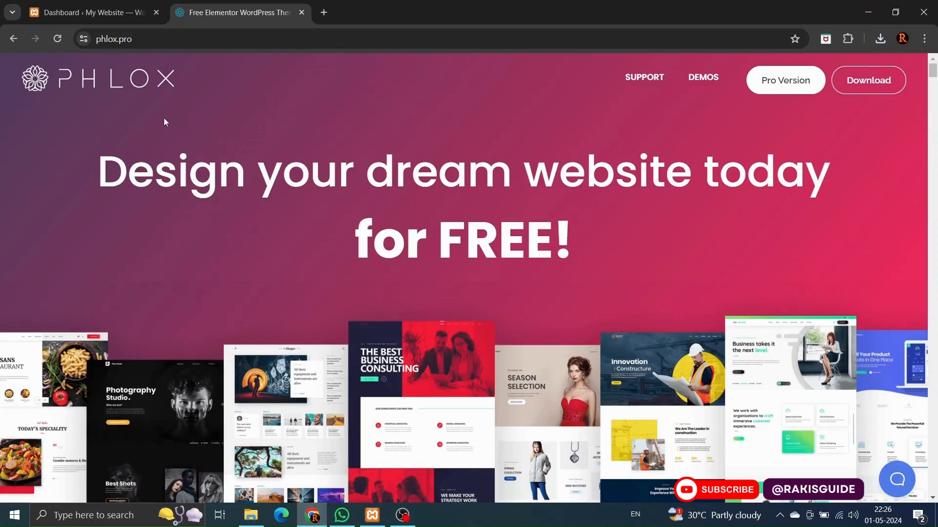
pyautogui.click(112, 5)
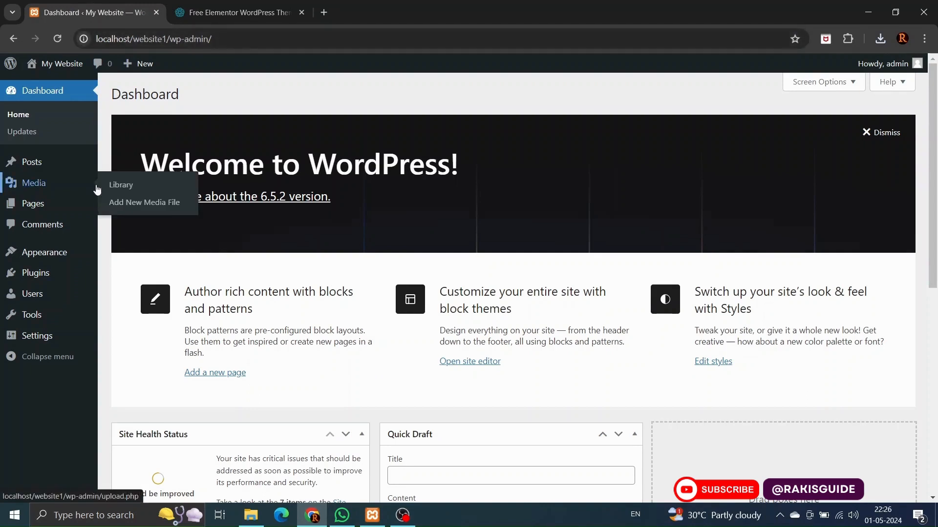
pyautogui.moveTo(60, 257)
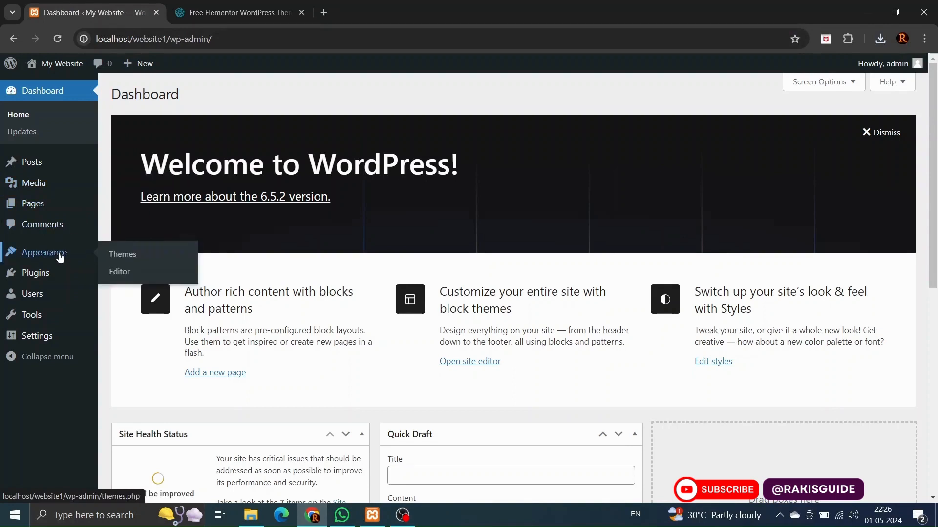
pyautogui.click(121, 259)
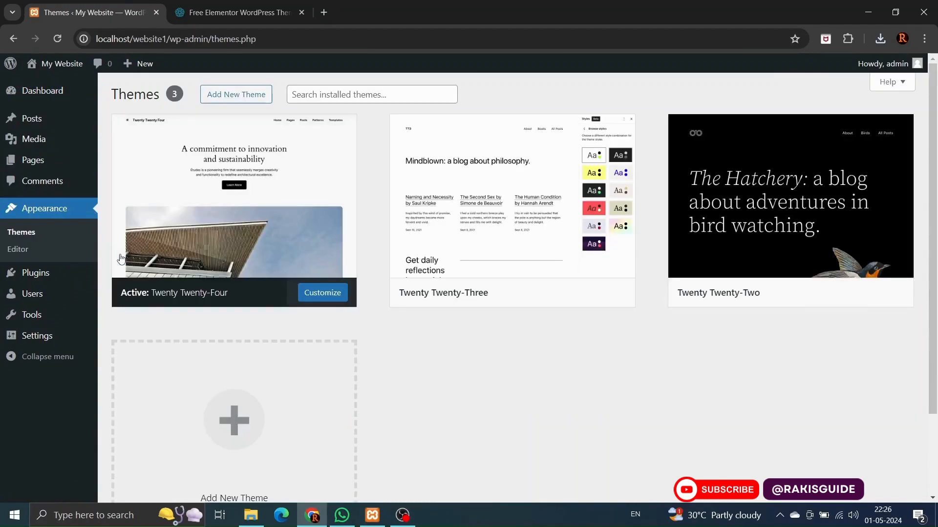
pyautogui.click(238, 100)
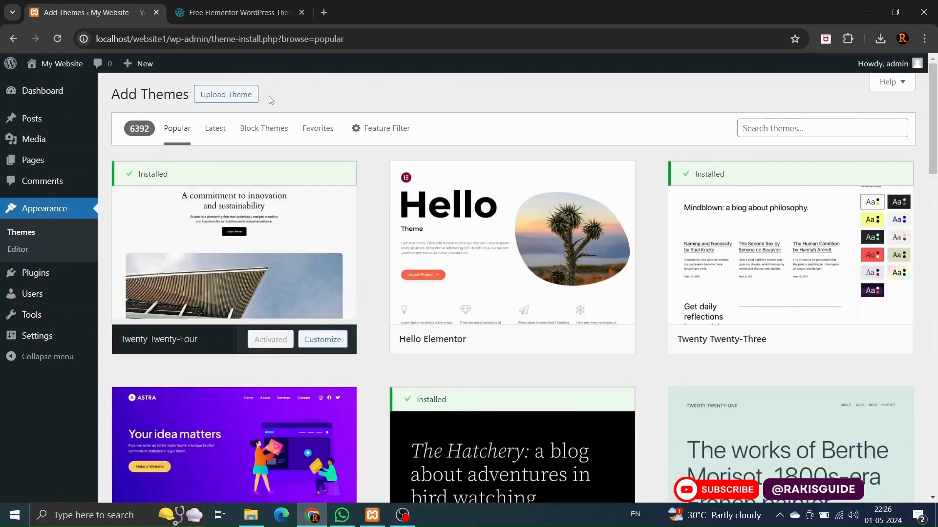
pyautogui.click(245, 99)
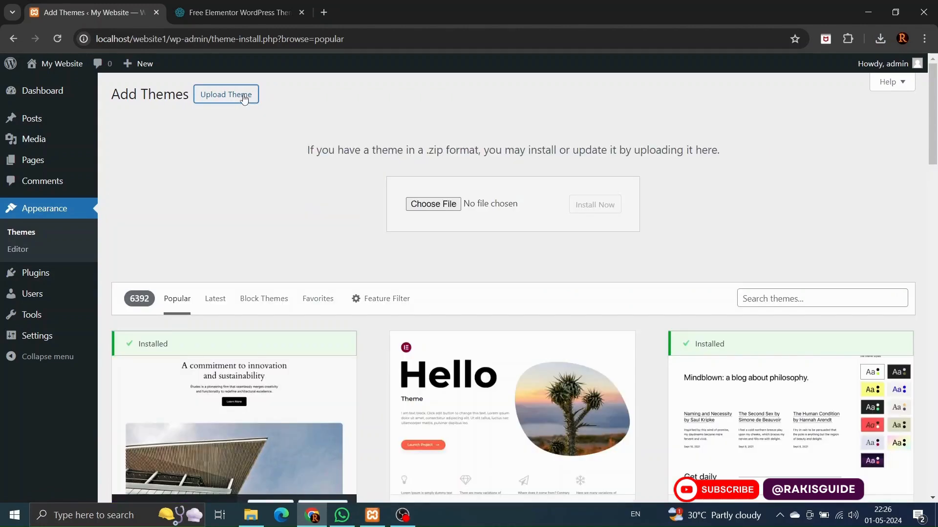
# Install the theme from phlox.2.15.9.zip in the Downloads folder and activate it on the site.
pyautogui.click(428, 205)
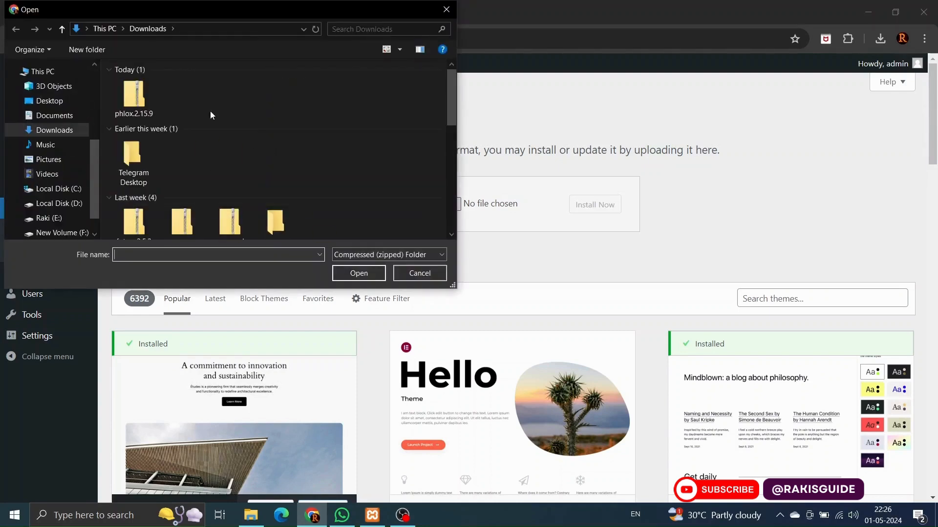
pyautogui.click(143, 105)
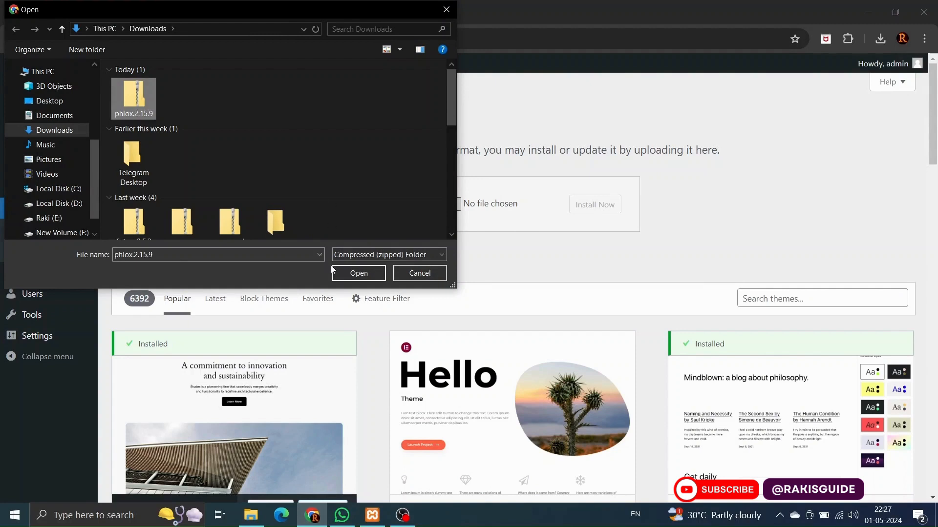
pyautogui.click(351, 274)
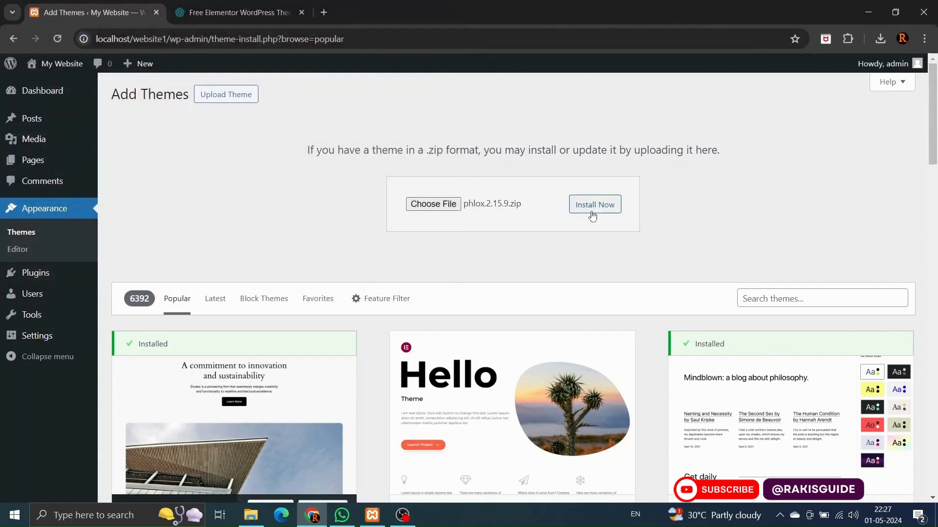
pyautogui.click(592, 217)
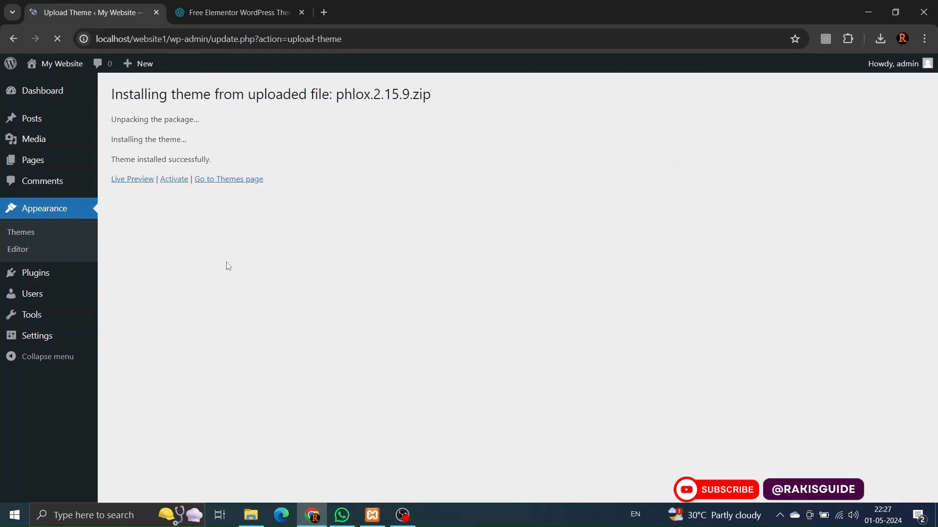
pyautogui.click(174, 180)
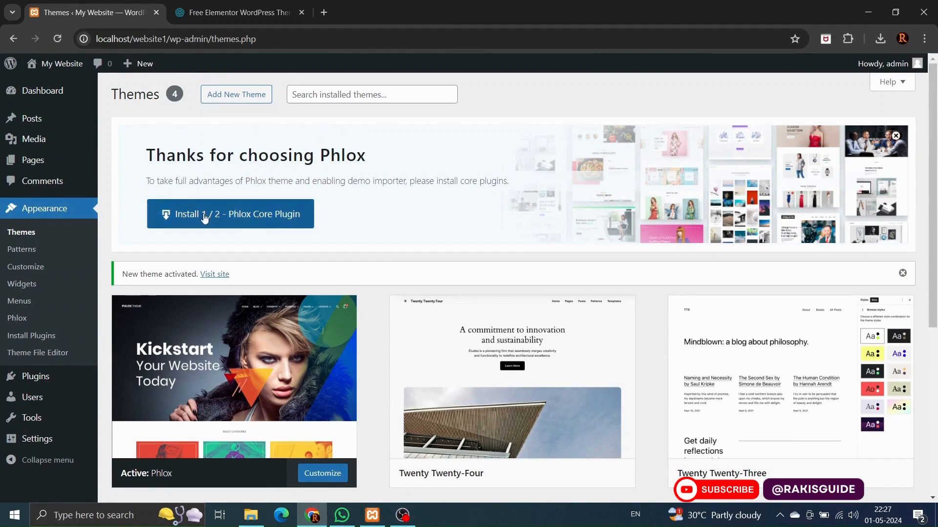
# Install the core plugins that the Phlox theme recommends for enabling its demo importer.
pyautogui.moveTo(123, 185); pyautogui.dragTo(335, 218)
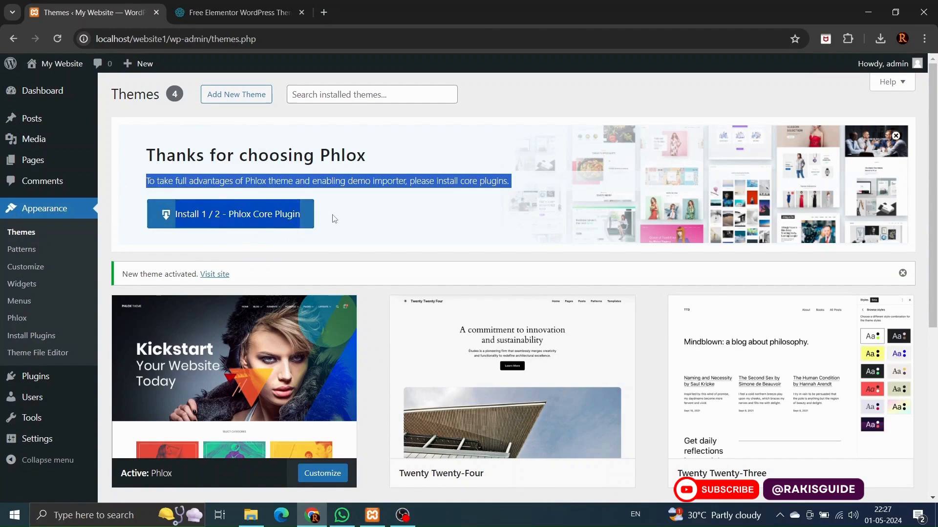
pyautogui.click(336, 219)
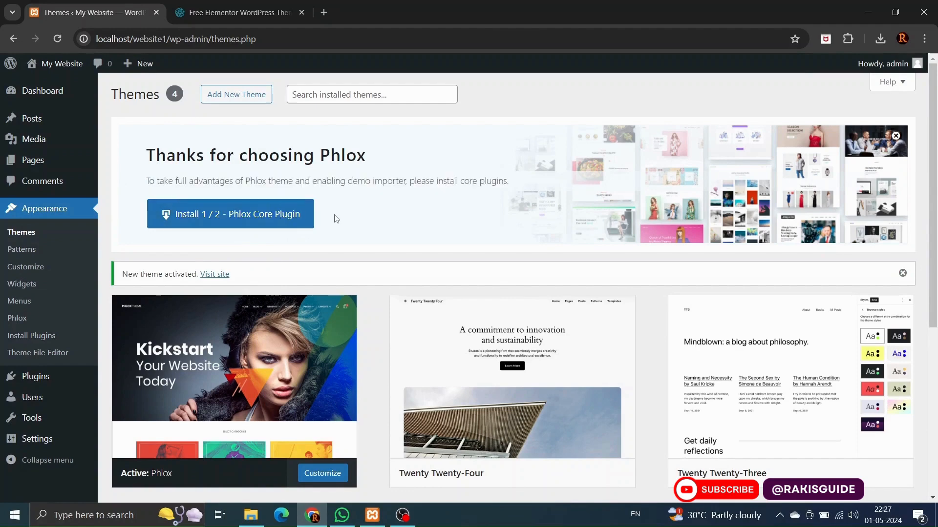
pyautogui.click(259, 217)
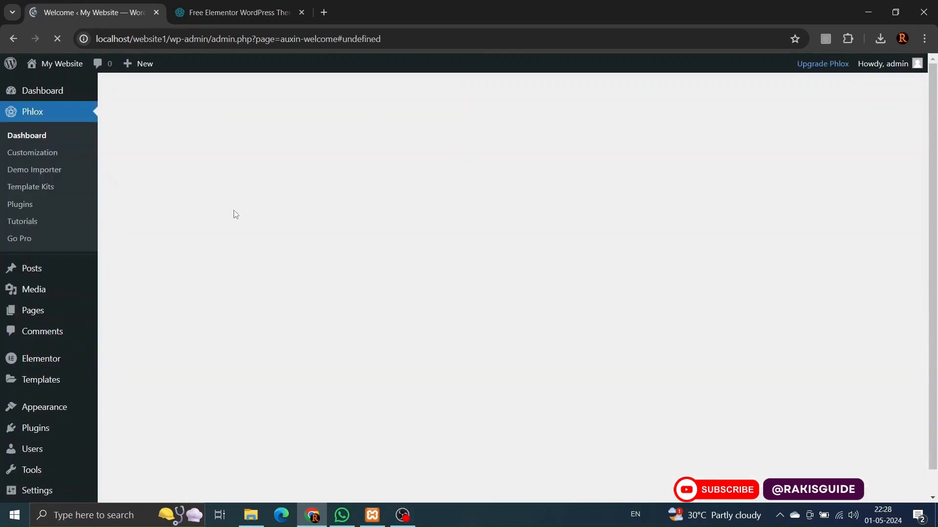
# Open the Phlox demo importer and browse all templates for a free demo that can be imported.
pyautogui.scroll(-1, 319, 159)
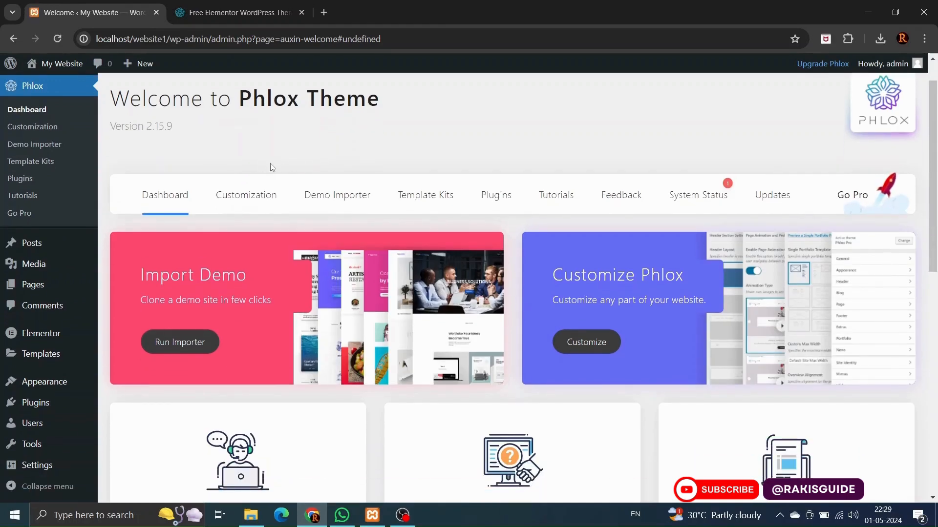
pyautogui.click(341, 202)
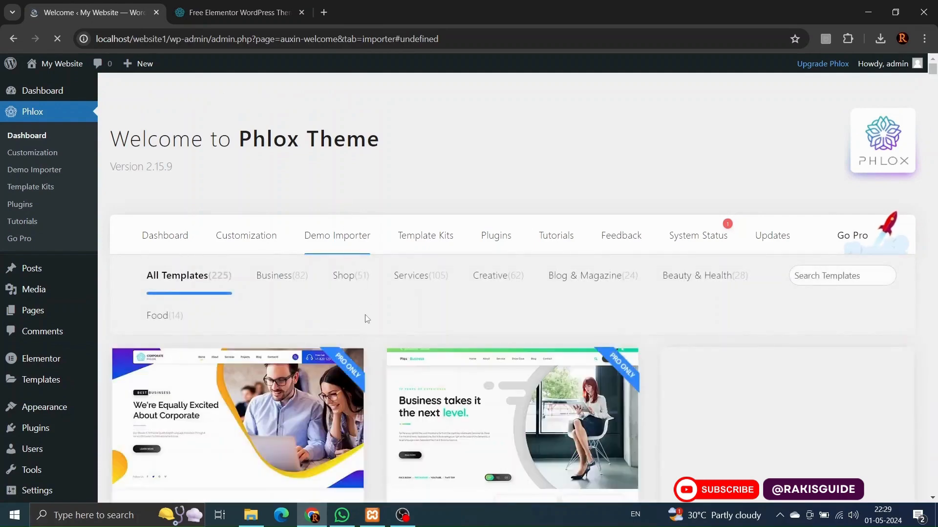
pyautogui.scroll(-3, 367, 319)
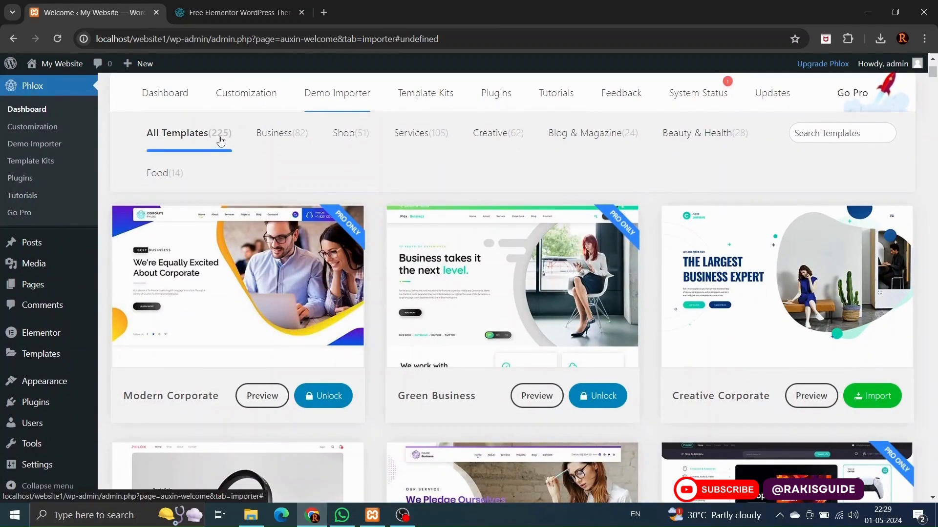
pyautogui.scroll(-1, 374, 173)
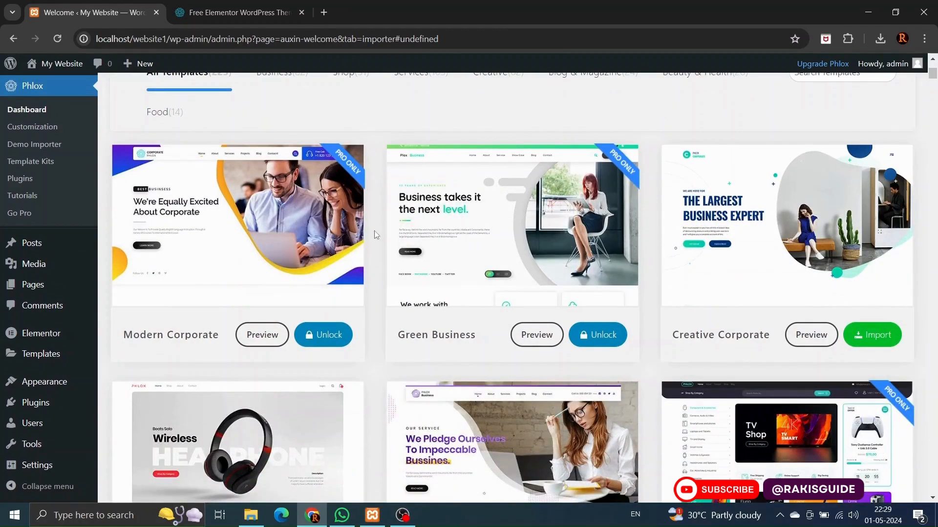
pyautogui.scroll(-1, 376, 235)
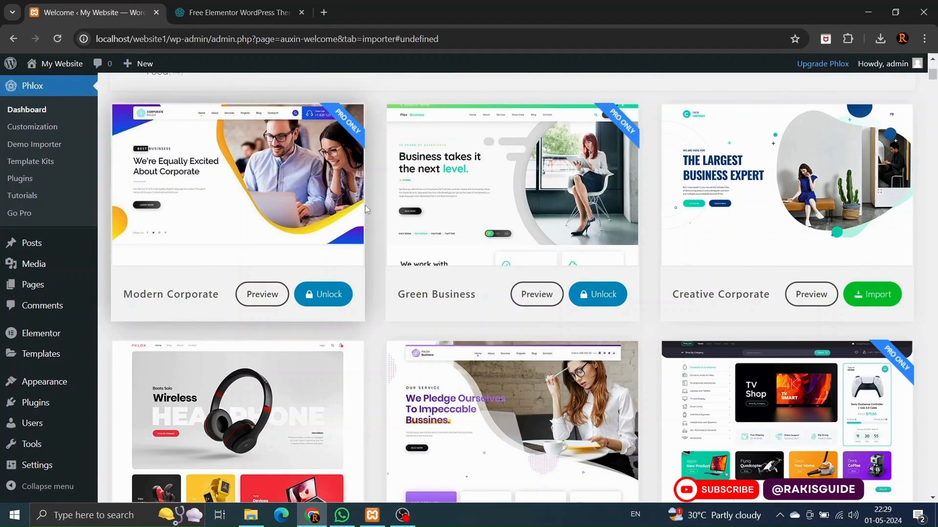
pyautogui.scroll(-3, 371, 257)
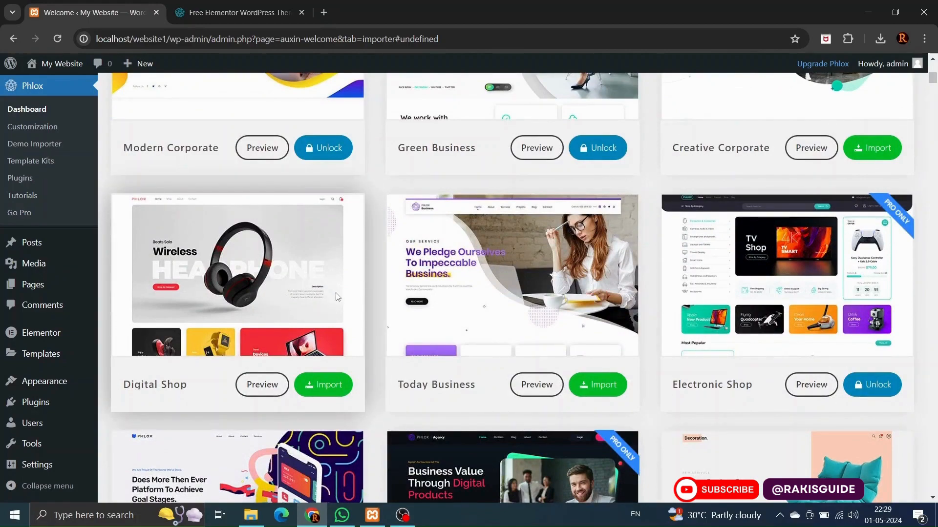
pyautogui.scroll(-3, 350, 301)
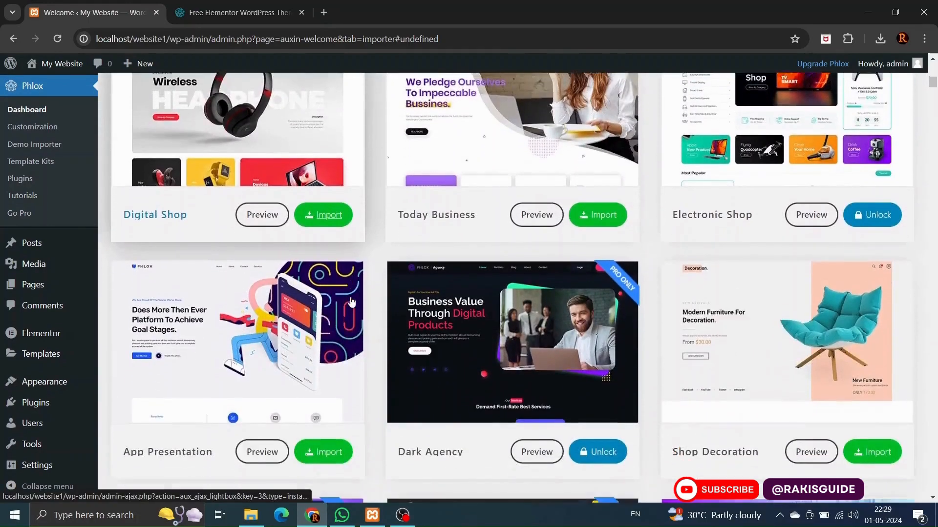
pyautogui.scroll(-2, 351, 302)
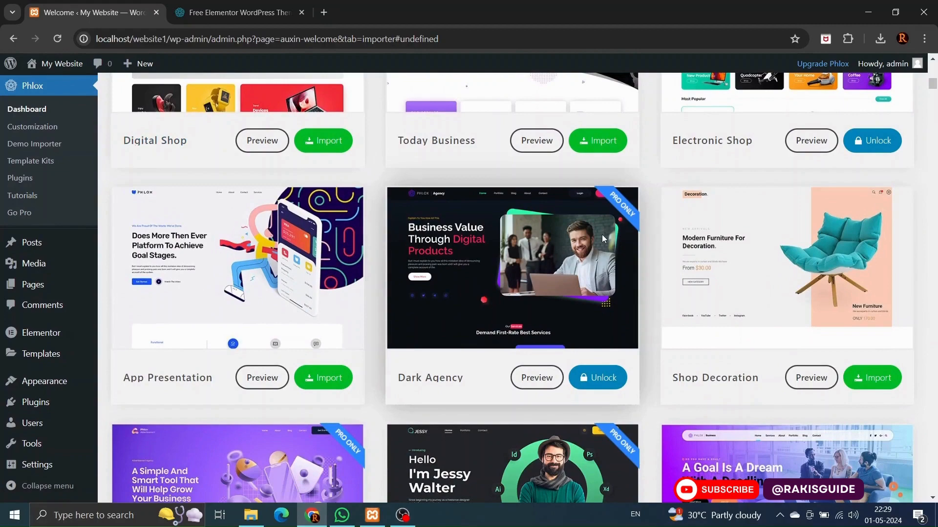
pyautogui.scroll(-4, 400, 332)
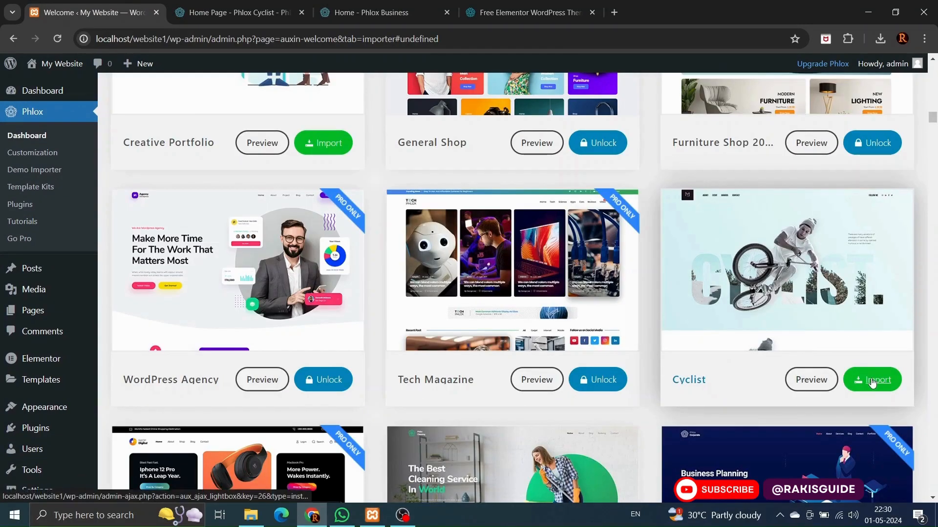
# Start importing the Cyclist demo and install its required plugins: Depicter, Contact Form 7 and MailChimp for WordPress.
pyautogui.click(872, 380)
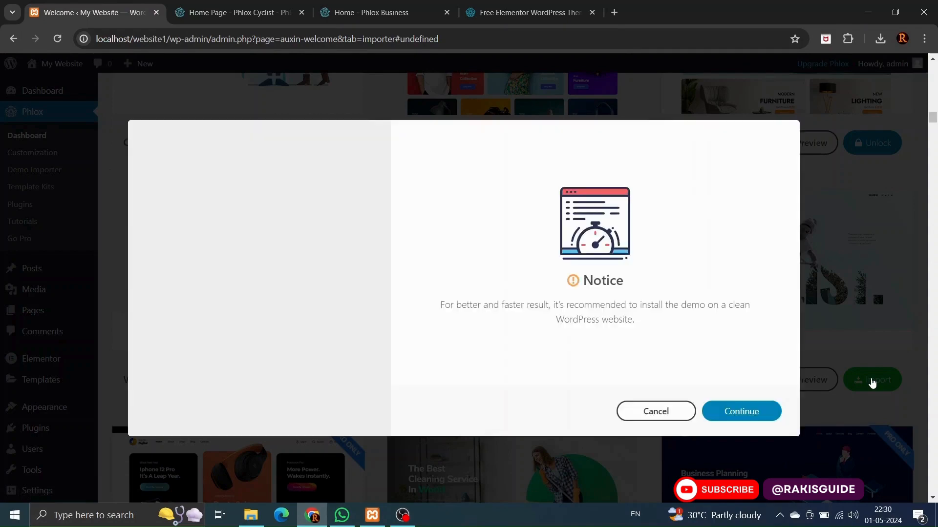
pyautogui.click(743, 412)
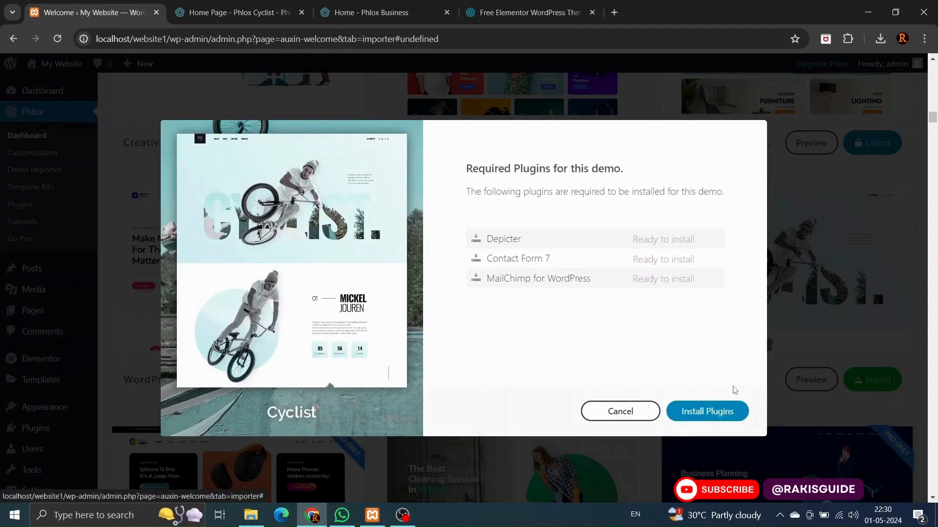
pyautogui.click(709, 411)
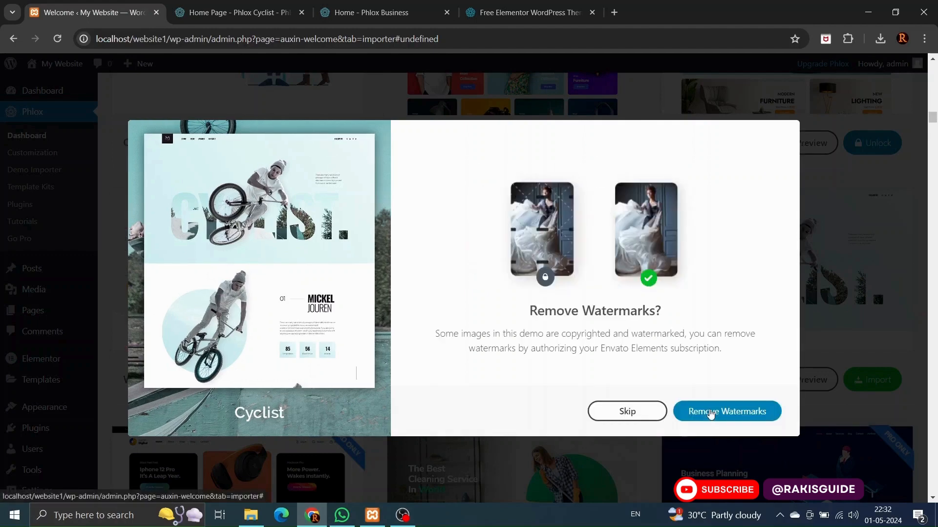
# Skip watermark removal, import the Cyclist demo as a complete pre-build website with media, and close the importer dialog.
pyautogui.click(639, 413)
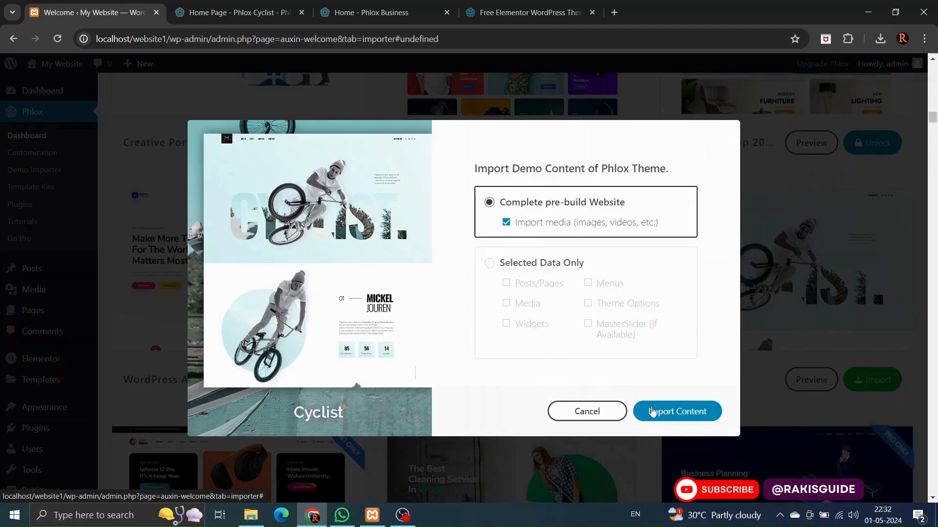
pyautogui.click(683, 413)
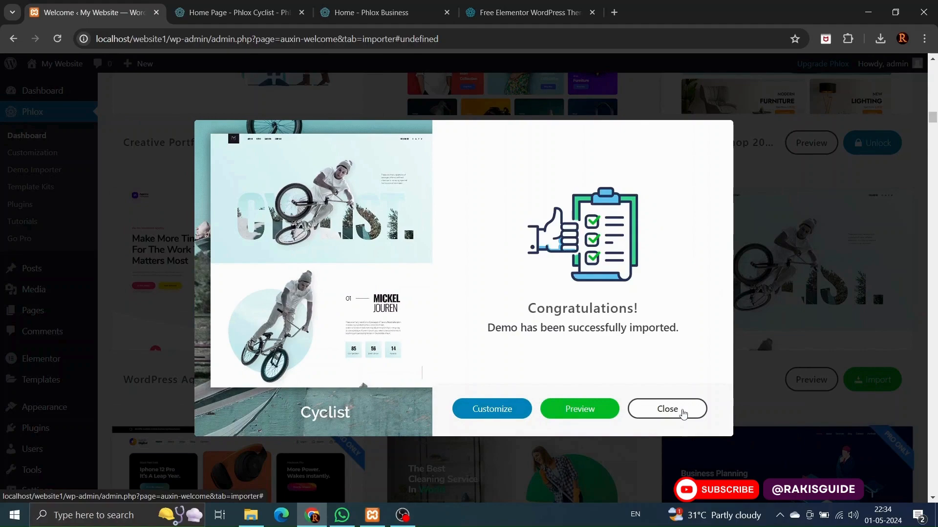
pyautogui.click(682, 411)
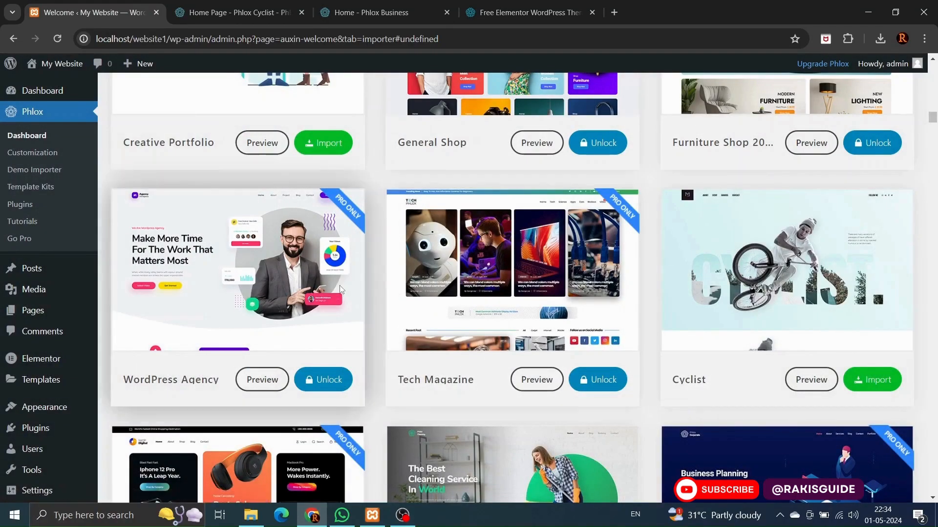
# Open the My Website front end in a new browser tab and switch to it.
pyautogui.scroll(15, 171, 157)
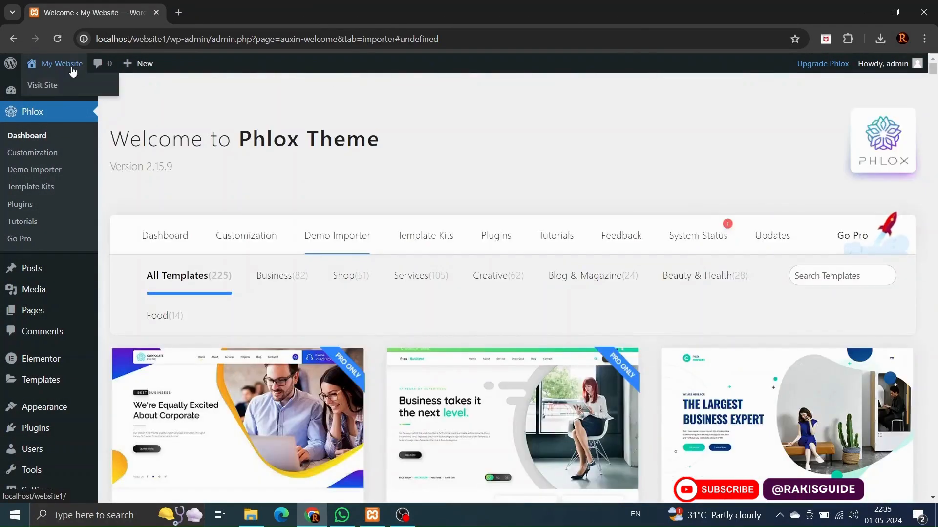
pyautogui.rightClick(71, 67)
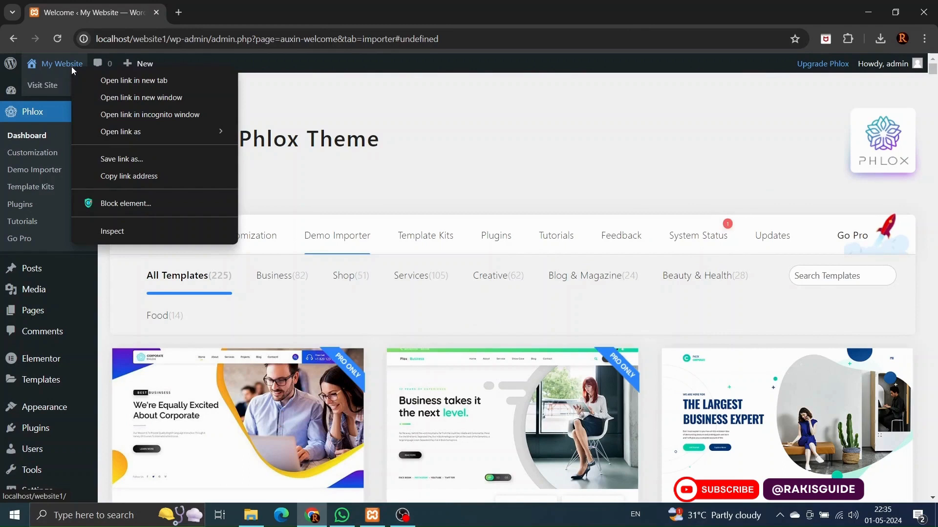
pyautogui.click(123, 85)
pyautogui.click(204, 5)
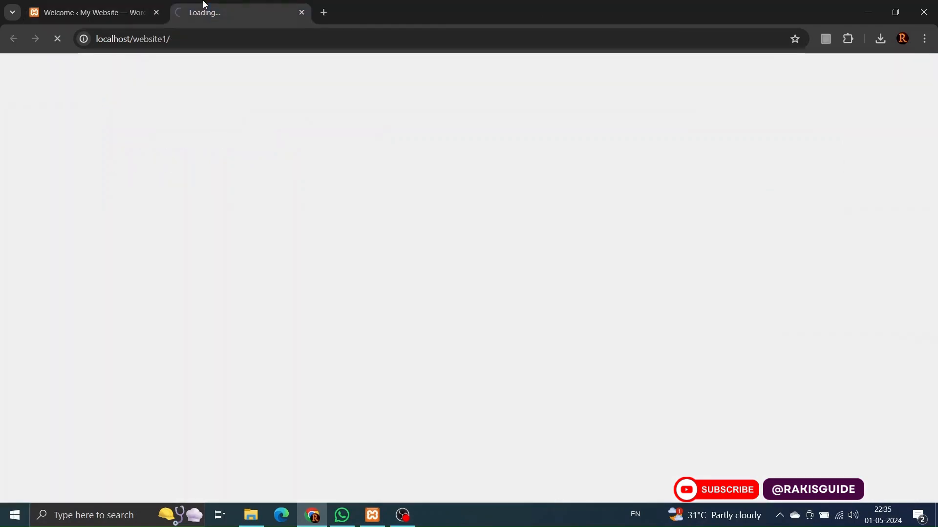